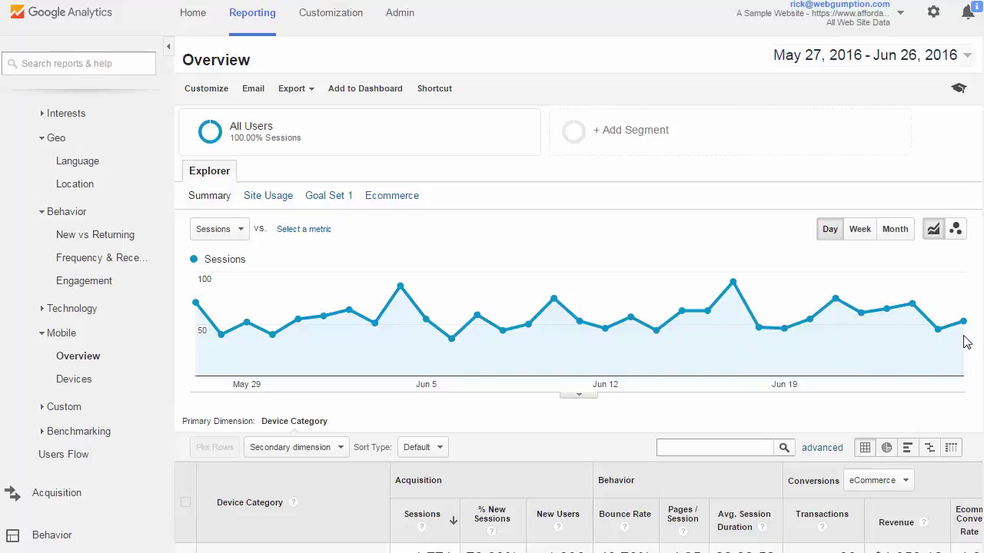
Step: Collapse the report navigation and bring the Mobile Overview report's Device Category table into view
{"action": "scroll", "coordinate": [81, 310], "scroll_direction": "up", "scroll_amount": 2}
{"action": "scroll", "coordinate": [81, 308], "scroll_direction": "up", "scroll_amount": 2}
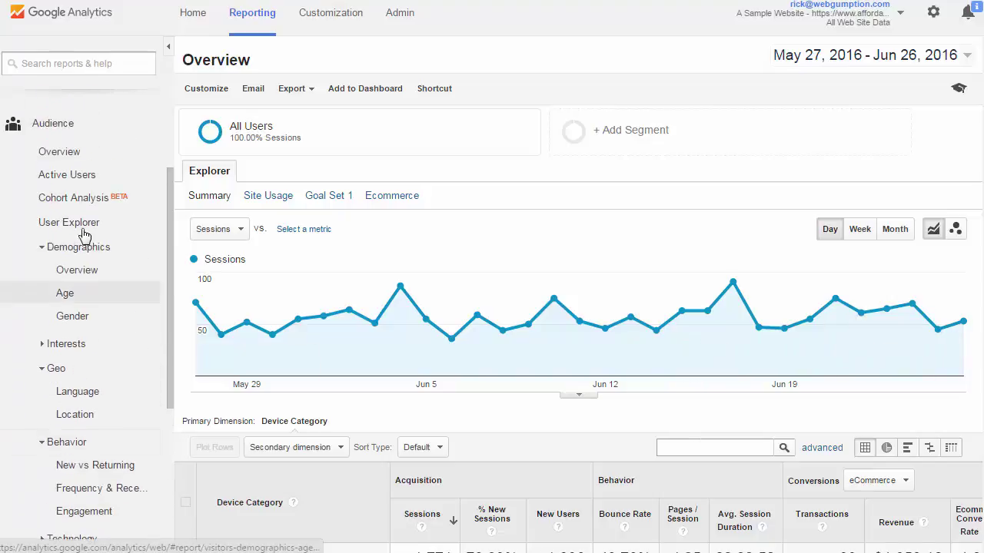
{"action": "scroll", "coordinate": [61, 307], "scroll_direction": "down", "scroll_amount": 3}
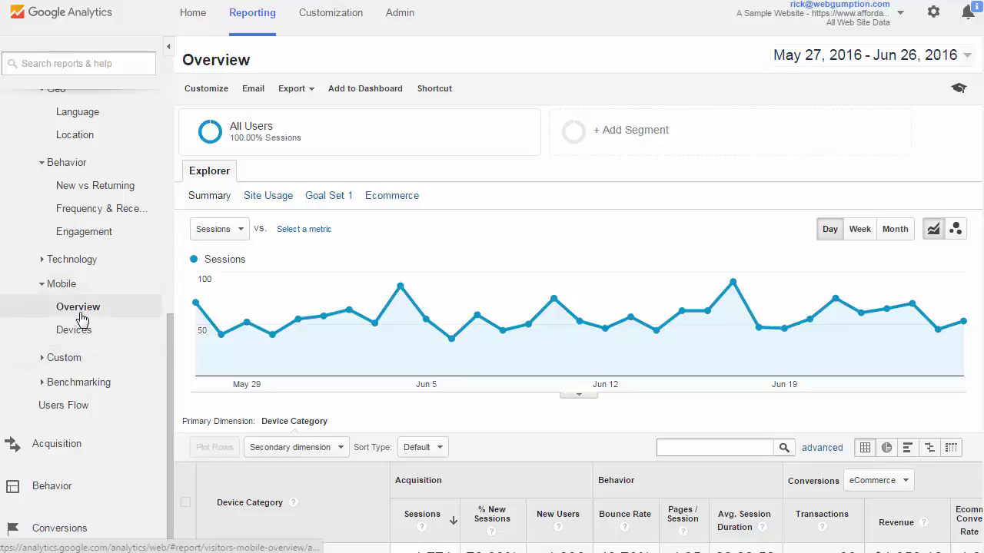
{"action": "left_click", "coordinate": [169, 44]}
{"action": "scroll", "coordinate": [750, 377], "scroll_direction": "down", "scroll_amount": 3}
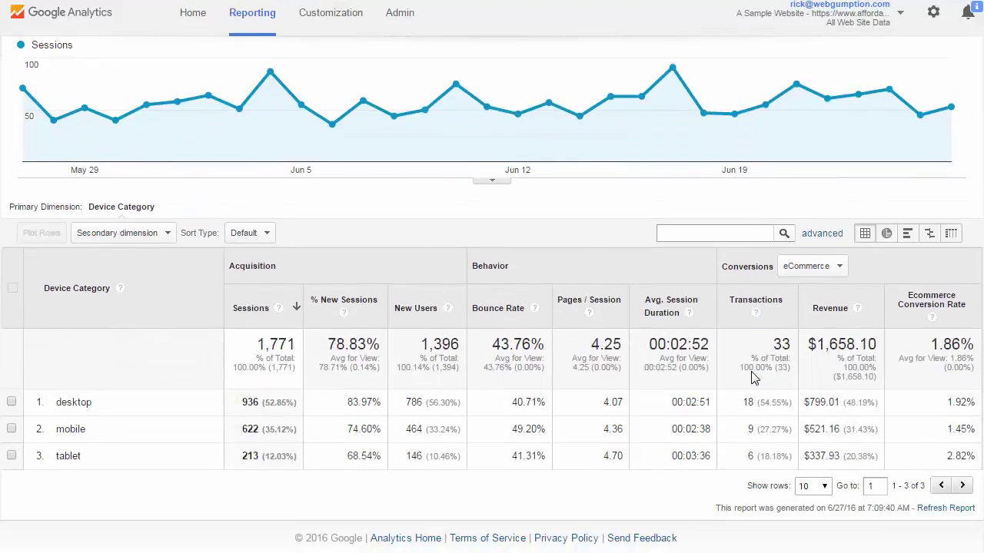
{"action": "scroll", "coordinate": [753, 373], "scroll_direction": "up", "scroll_amount": 1}
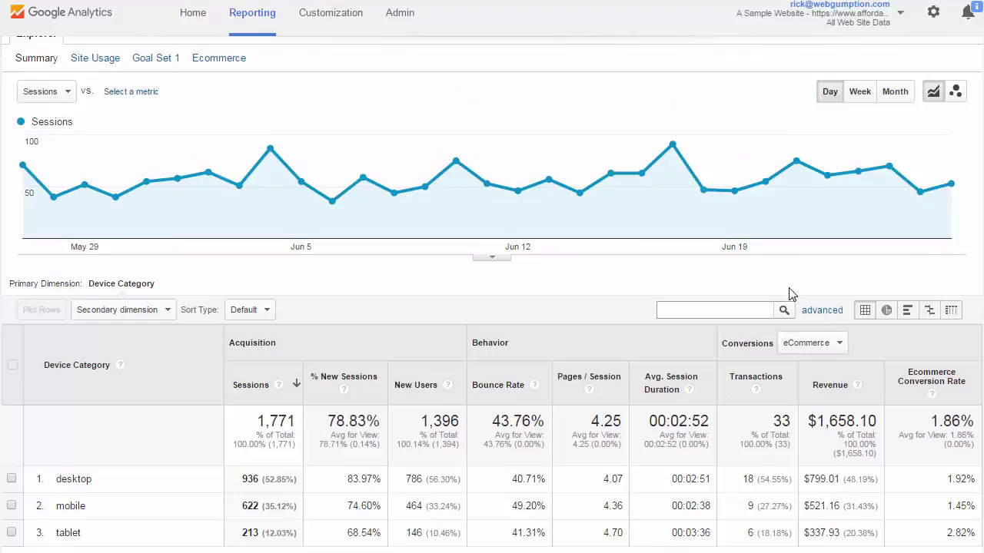
Step: Underline the desktop row's name, sessions, bounce rate, transactions, revenue and ecommerce conversion rate in red, and clear the marks
{"action": "key", "text": "ctrl+shift+d"}
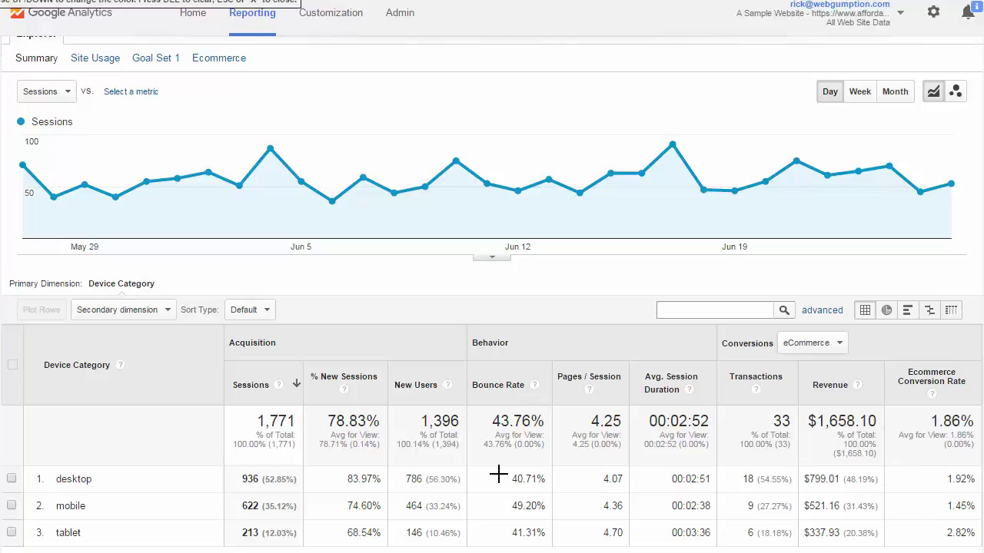
{"action": "left_click_drag", "start_coordinate": [55, 487], "coordinate": [104, 495]}
{"action": "left_click_drag", "start_coordinate": [299, 488], "coordinate": [243, 490]}
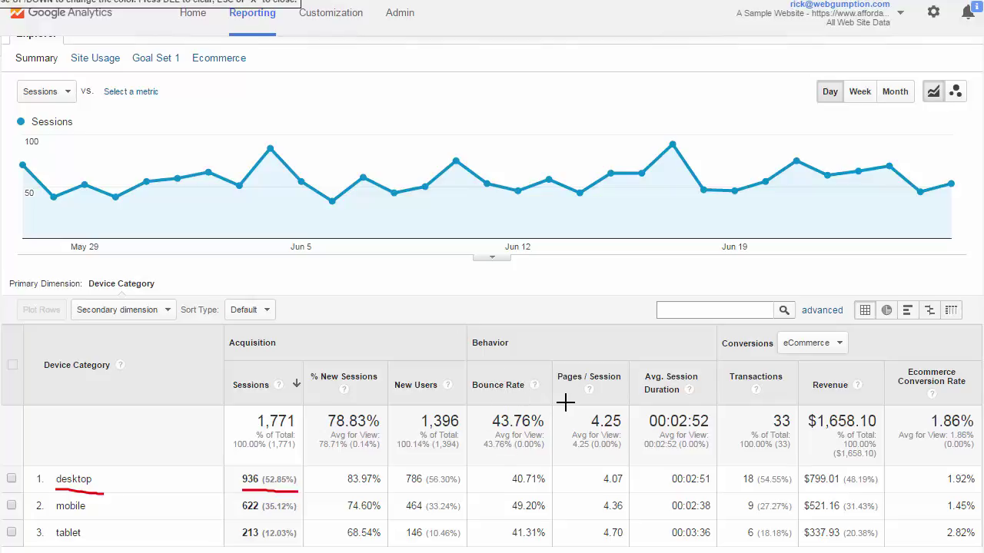
{"action": "left_click_drag", "start_coordinate": [494, 490], "coordinate": [543, 489]}
{"action": "left_click_drag", "start_coordinate": [746, 491], "coordinate": [867, 484]}
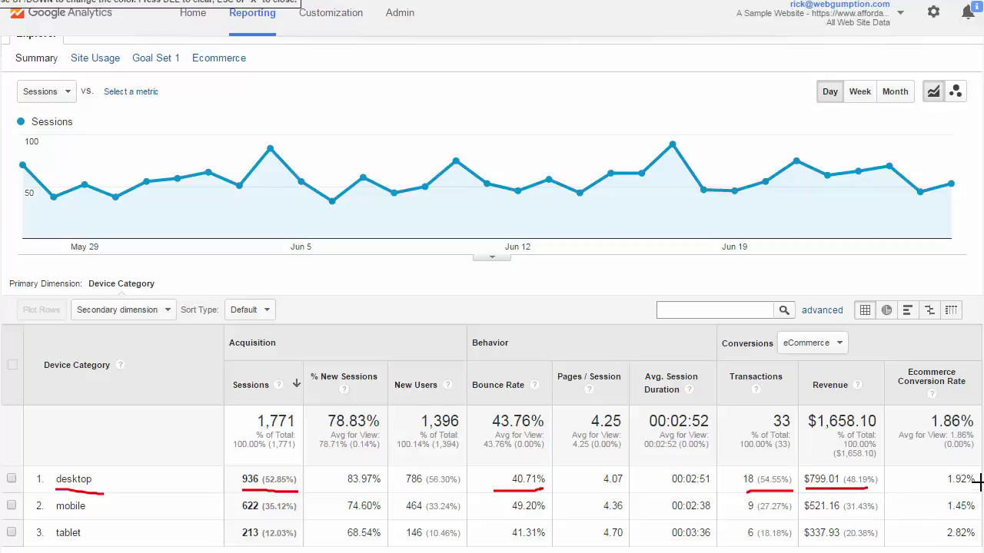
{"action": "left_click_drag", "start_coordinate": [976, 486], "coordinate": [926, 484]}
{"action": "key", "text": "Escape"}
Step: Underline the mobile row's name, transactions and revenue in red, and clear the marks
{"action": "key", "text": "ctrl+2"}
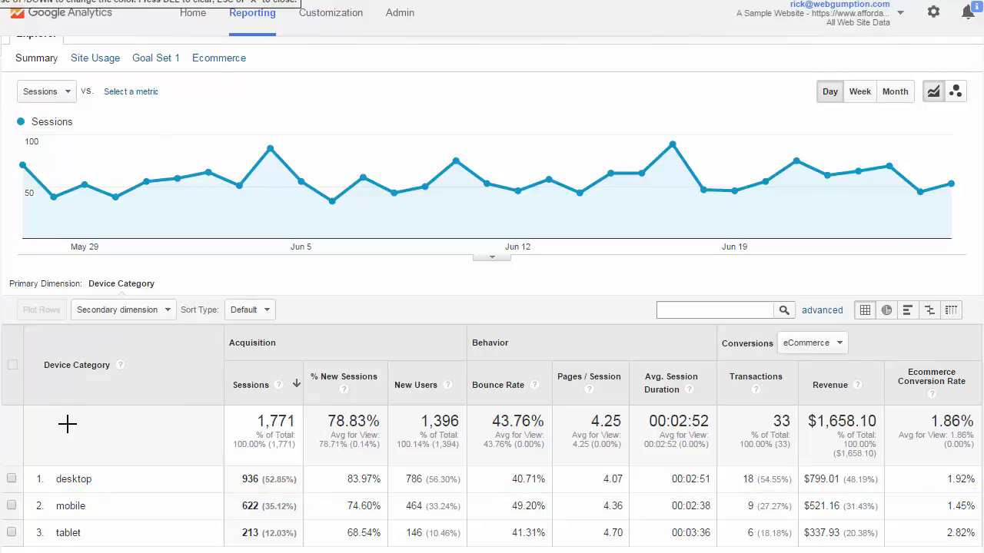
{"action": "left_click_drag", "start_coordinate": [86, 511], "coordinate": [49, 512]}
{"action": "left_click_drag", "start_coordinate": [753, 517], "coordinate": [792, 517]}
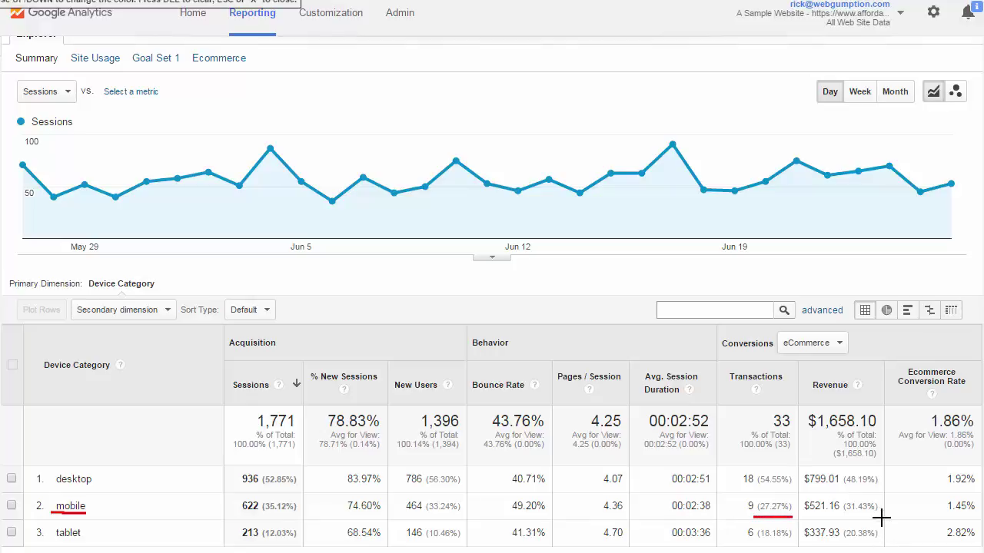
{"action": "left_click_drag", "start_coordinate": [871, 518], "coordinate": [805, 517]}
{"action": "key", "text": "Escape"}
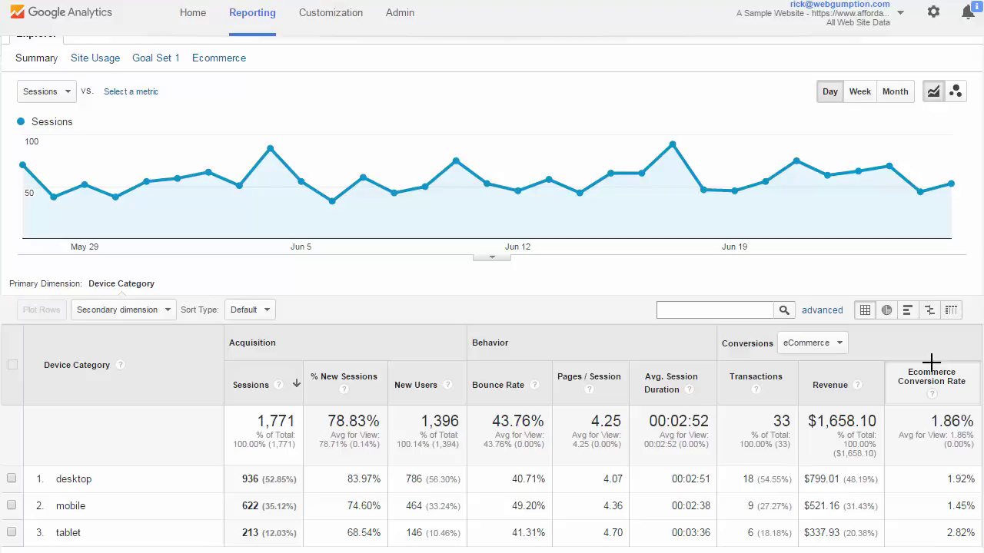
Step: Switch the table's conversions to Goal 1: Newsletter Subscribe and compare the conversion rates for mobile and tablet
{"action": "left_click", "coordinate": [844, 349]}
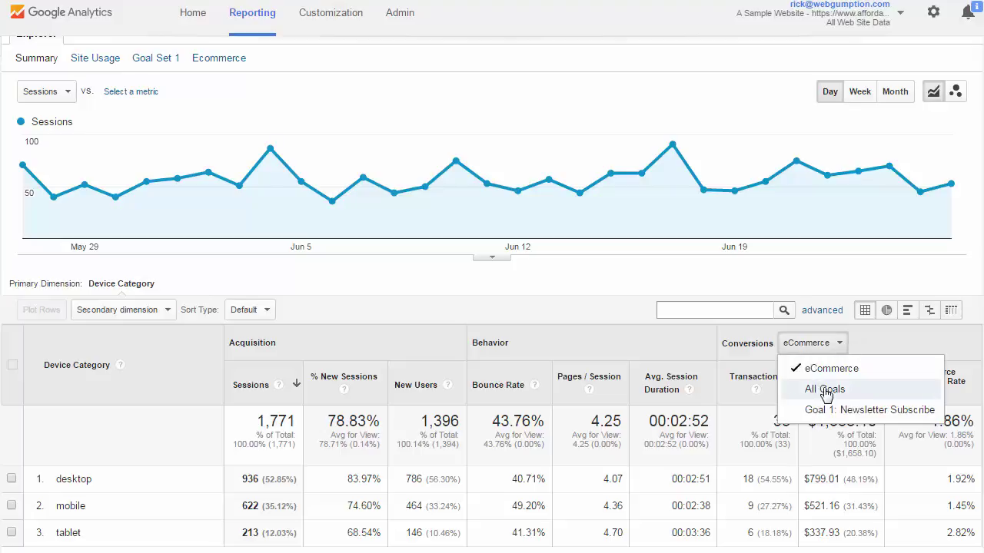
{"action": "left_click", "coordinate": [837, 410]}
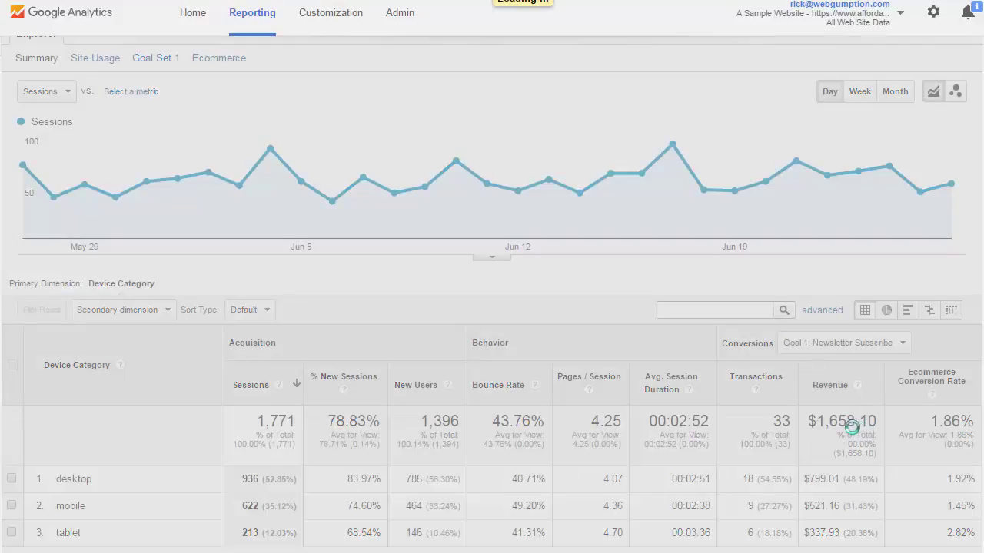
{"action": "scroll", "coordinate": [864, 449], "scroll_direction": "down", "scroll_amount": 3}
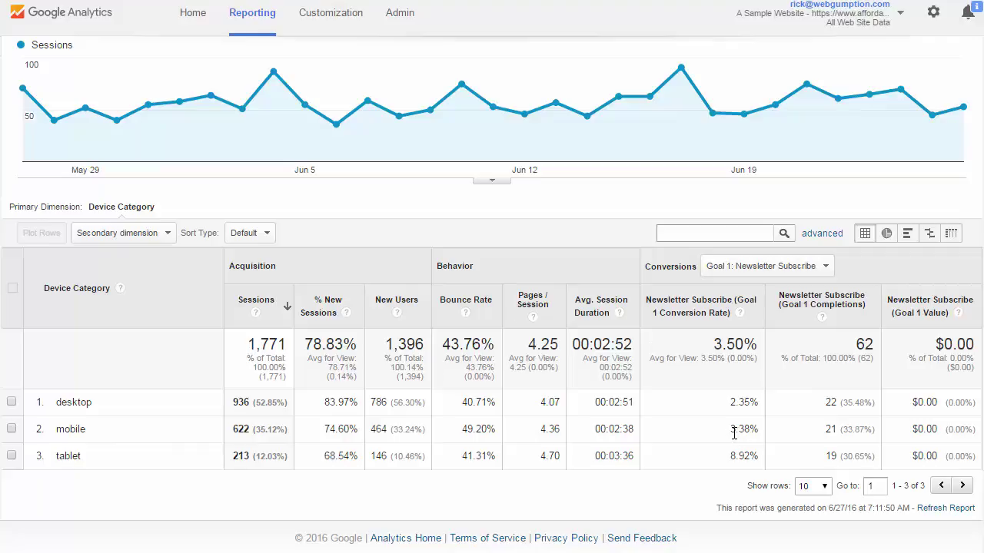
{"action": "left_click_drag", "start_coordinate": [730, 429], "coordinate": [765, 456]}
{"action": "left_click", "coordinate": [763, 436]}
{"action": "left_click", "coordinate": [766, 438]}
Step: Open the Mobile Devices report and collapse the report navigation to show its Mobile Device Info table
{"action": "scroll", "coordinate": [646, 349], "scroll_direction": "up", "scroll_amount": 2}
{"action": "scroll", "coordinate": [343, 110], "scroll_direction": "up", "scroll_amount": 2}
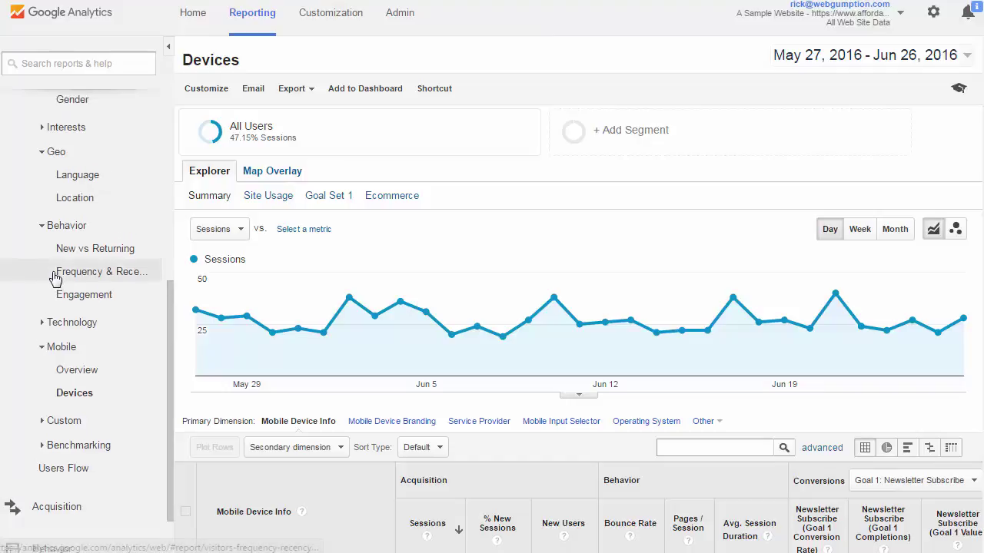
{"action": "scroll", "coordinate": [54, 275], "scroll_direction": "up", "scroll_amount": 4}
{"action": "scroll", "coordinate": [80, 236], "scroll_direction": "down", "scroll_amount": 4}
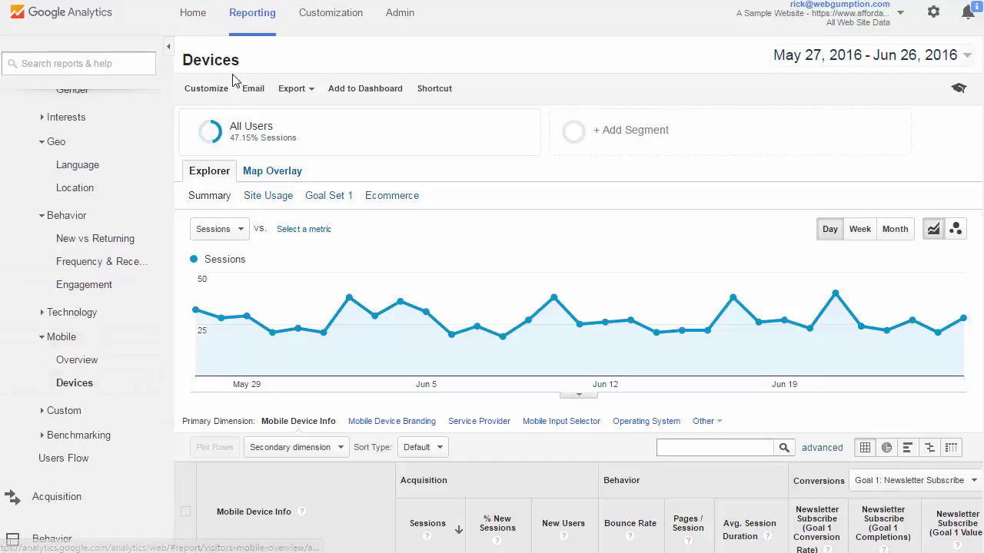
{"action": "left_click", "coordinate": [168, 47]}
{"action": "scroll", "coordinate": [742, 271], "scroll_direction": "down", "scroll_amount": 3}
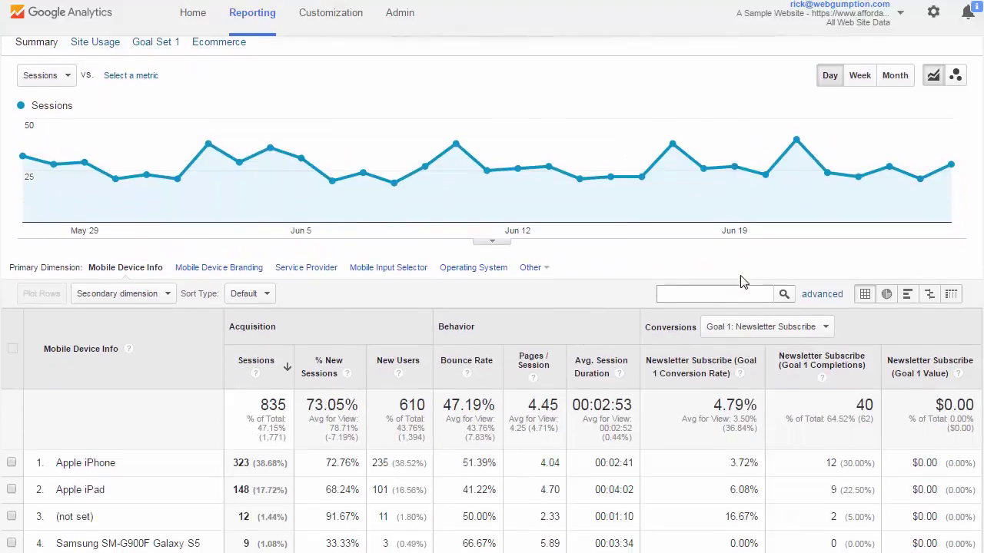
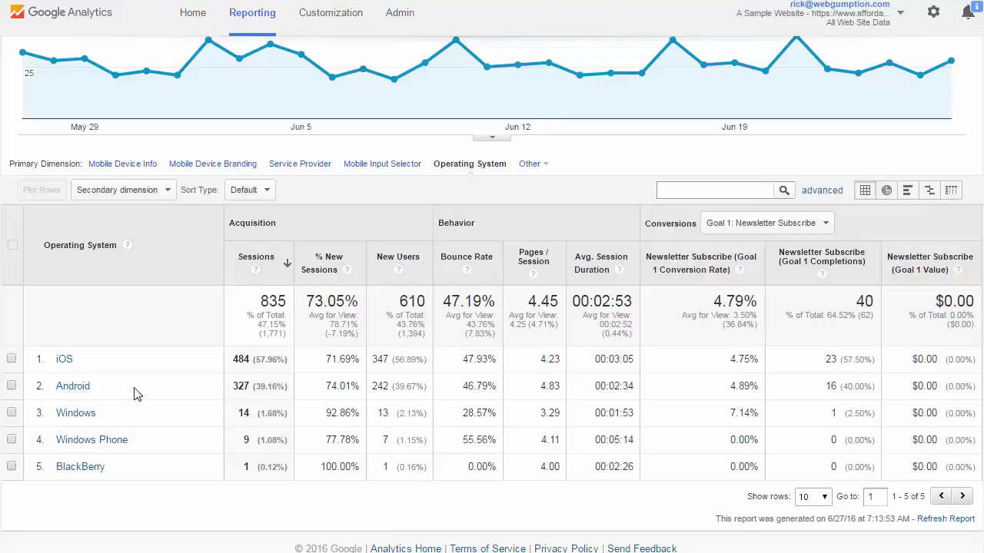
Step: View the Devices report by Screen Resolution and return the primary dimension to Mobile Device Info
{"action": "left_click", "coordinate": [541, 165]}
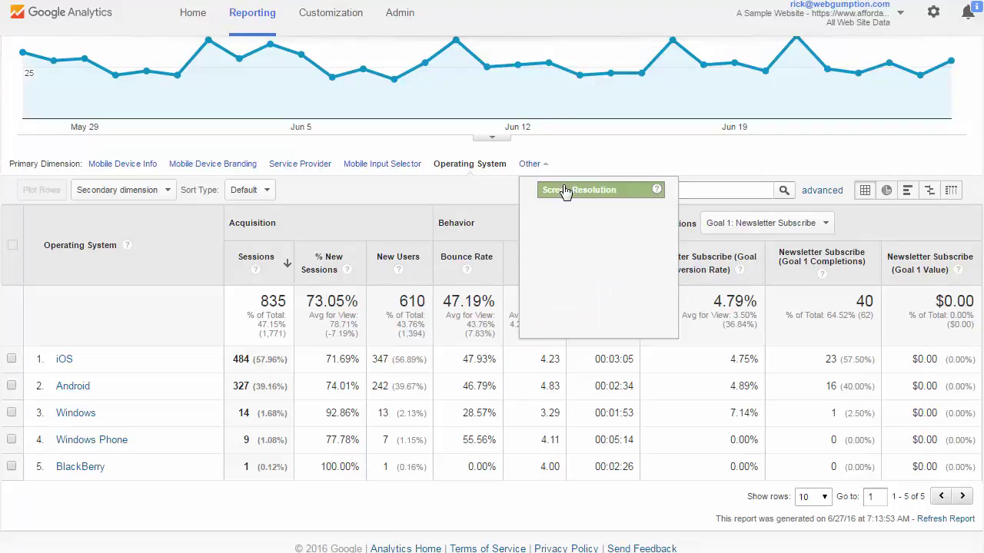
{"action": "left_click", "coordinate": [564, 191]}
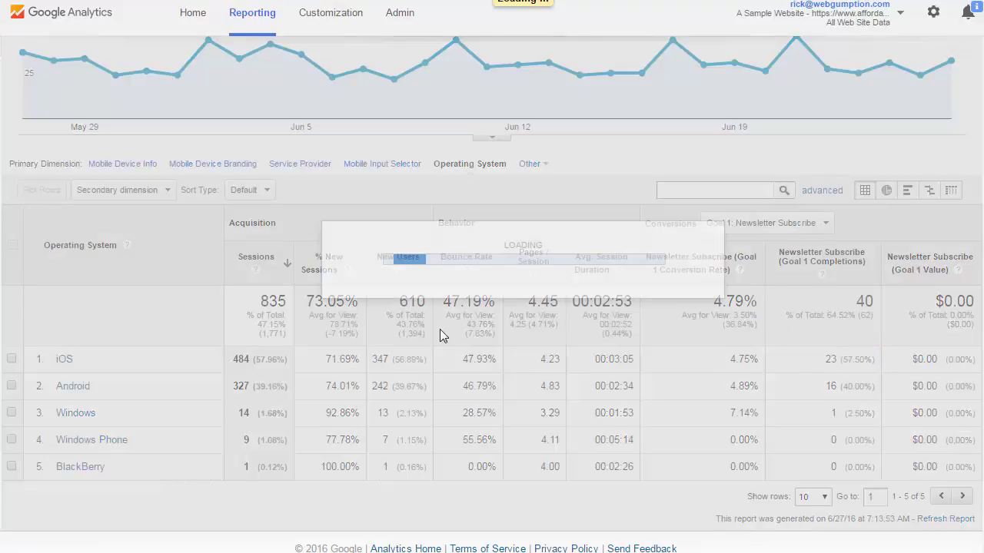
{"action": "scroll", "coordinate": [428, 336], "scroll_direction": "down", "scroll_amount": 1}
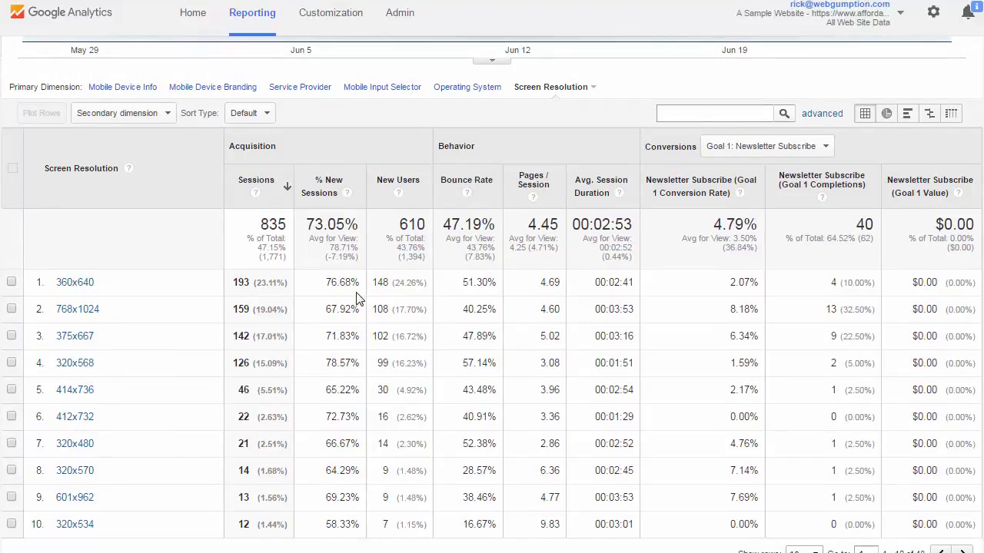
{"action": "scroll", "coordinate": [361, 299], "scroll_direction": "up", "scroll_amount": 2}
{"action": "left_click", "coordinate": [123, 242]}
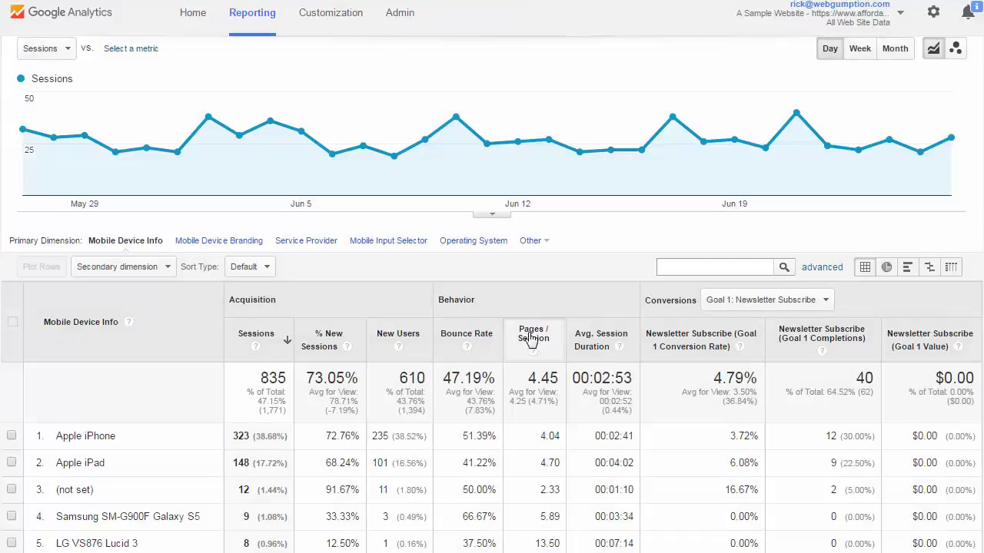
Step: Review the mobile traffic by Operating System and set the primary dimension to Screen Resolution
{"action": "scroll", "coordinate": [538, 325], "scroll_direction": "down", "scroll_amount": 1}
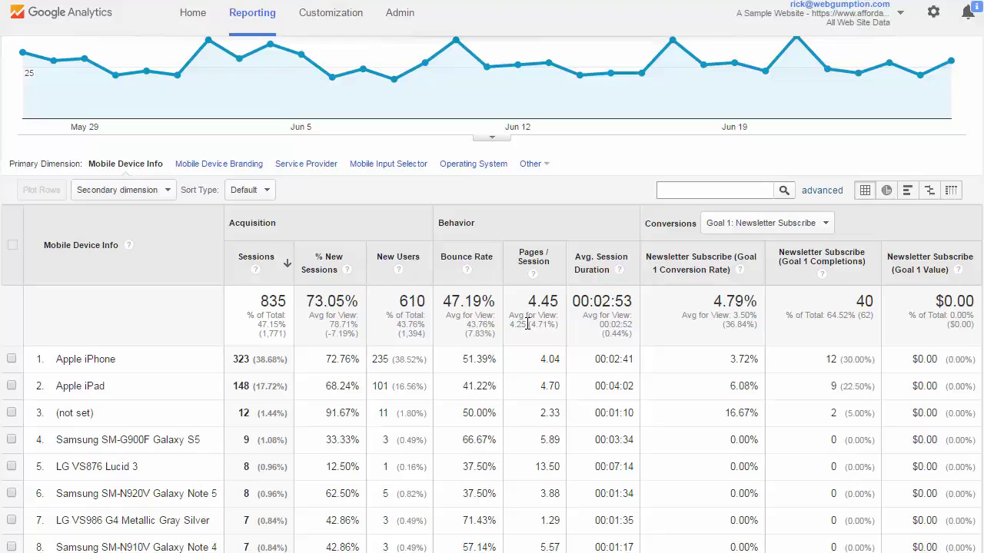
{"action": "left_click", "coordinate": [489, 166]}
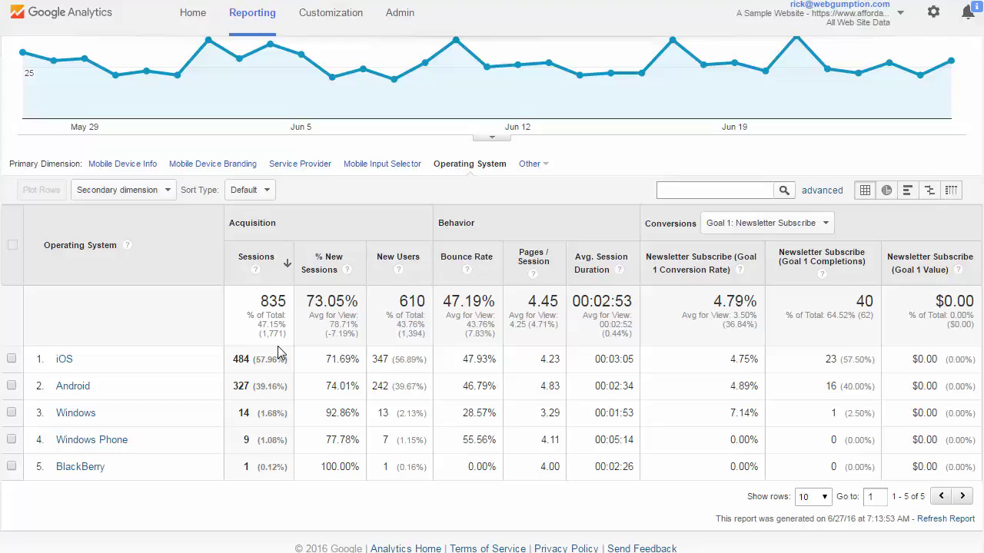
{"action": "left_click", "coordinate": [541, 167]}
{"action": "left_click", "coordinate": [582, 189]}
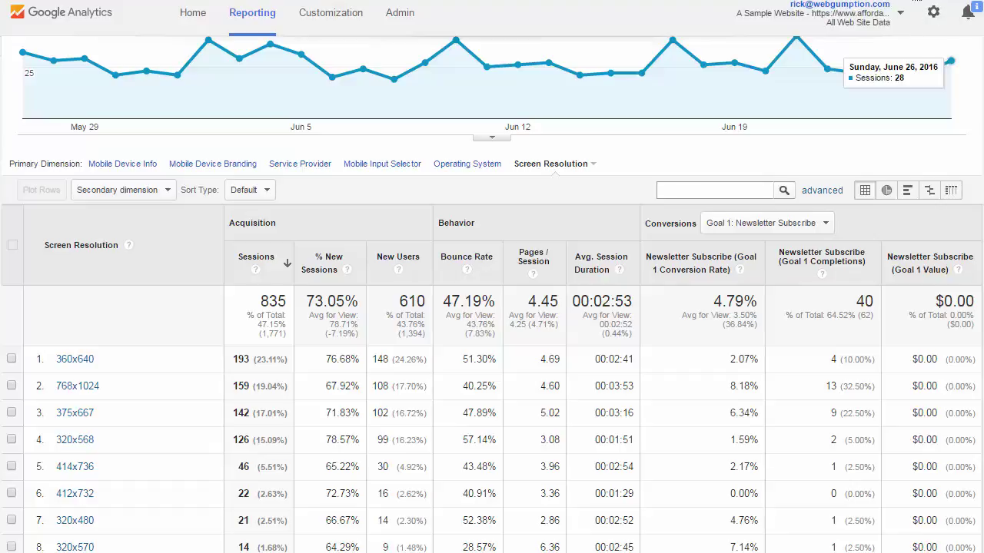
Step: Underline the 360x640 and 768x1024 resolutions and their newsletter conversion rates in red, and clear the marks
{"action": "key", "text": "alt+shift+d"}
{"action": "left_click_drag", "start_coordinate": [93, 369], "coordinate": [42, 374]}
{"action": "left_click_drag", "start_coordinate": [757, 374], "coordinate": [726, 374]}
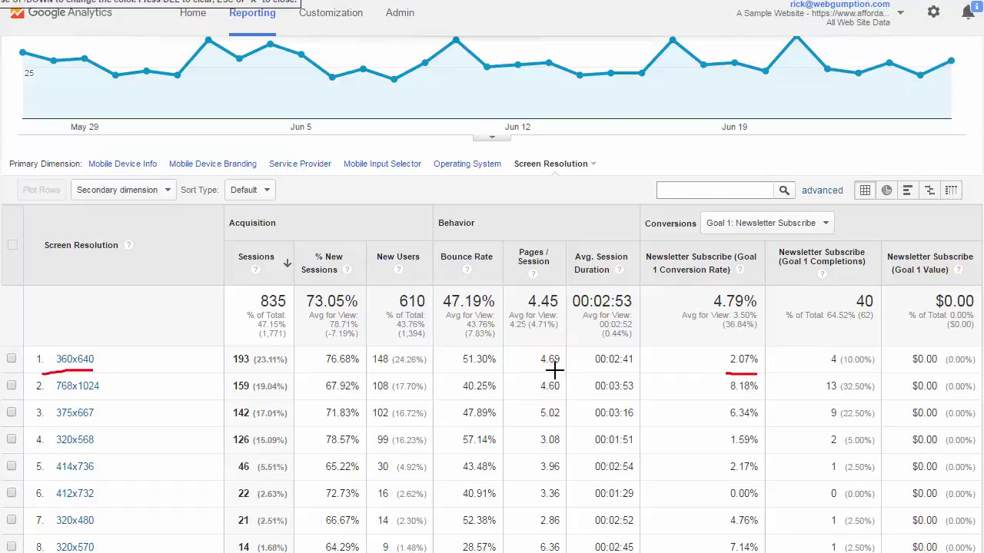
{"action": "left_click_drag", "start_coordinate": [103, 396], "coordinate": [54, 397]}
{"action": "left_click_drag", "start_coordinate": [756, 396], "coordinate": [711, 399]}
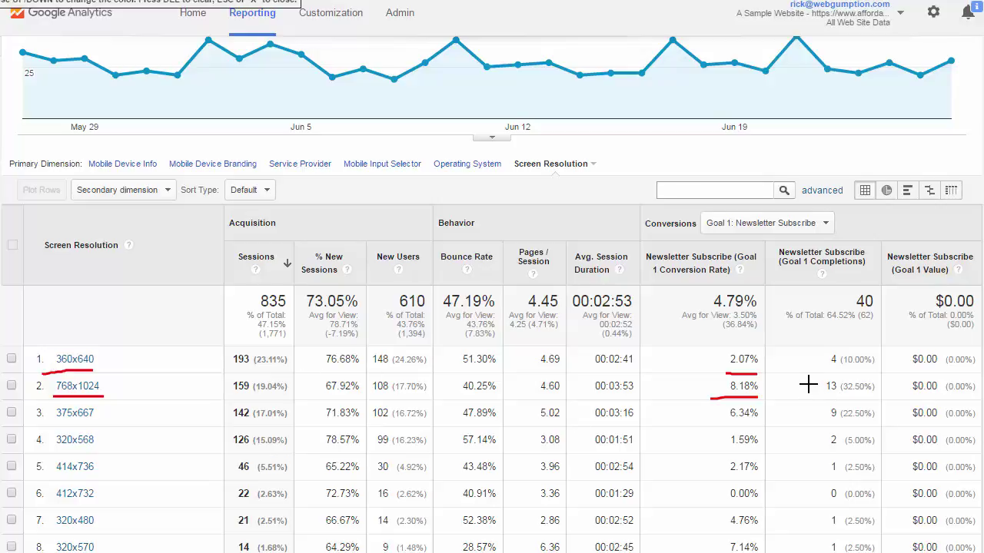
{"action": "key", "text": "Escape"}
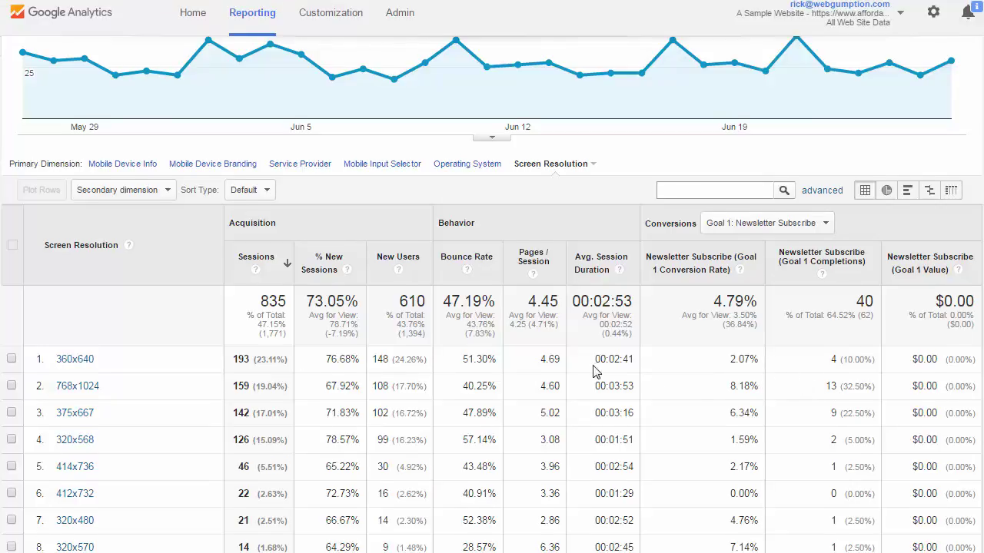
Step: Restore the report navigation beside the Devices report
{"action": "scroll", "coordinate": [592, 369], "scroll_direction": "up", "scroll_amount": 3}
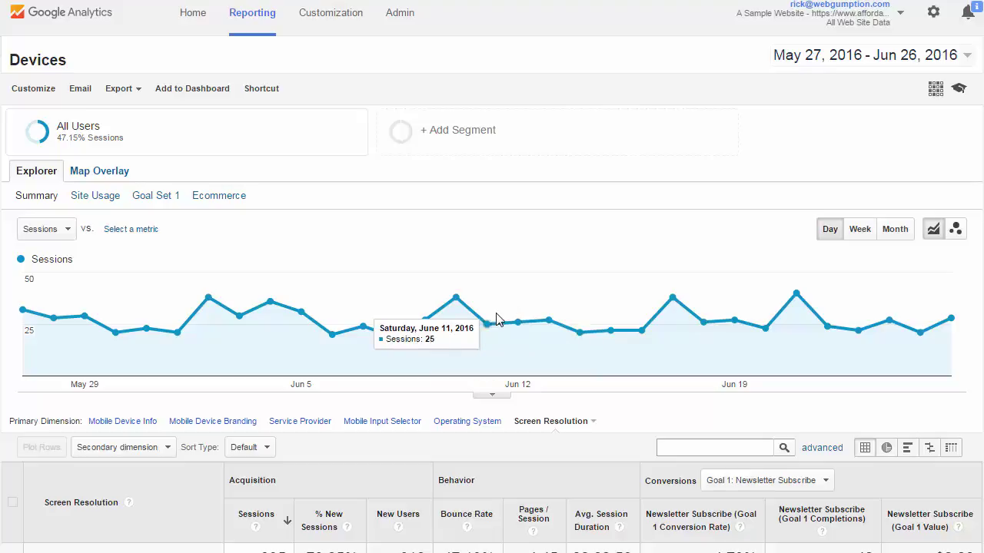
{"action": "left_click", "coordinate": [3, 58]}
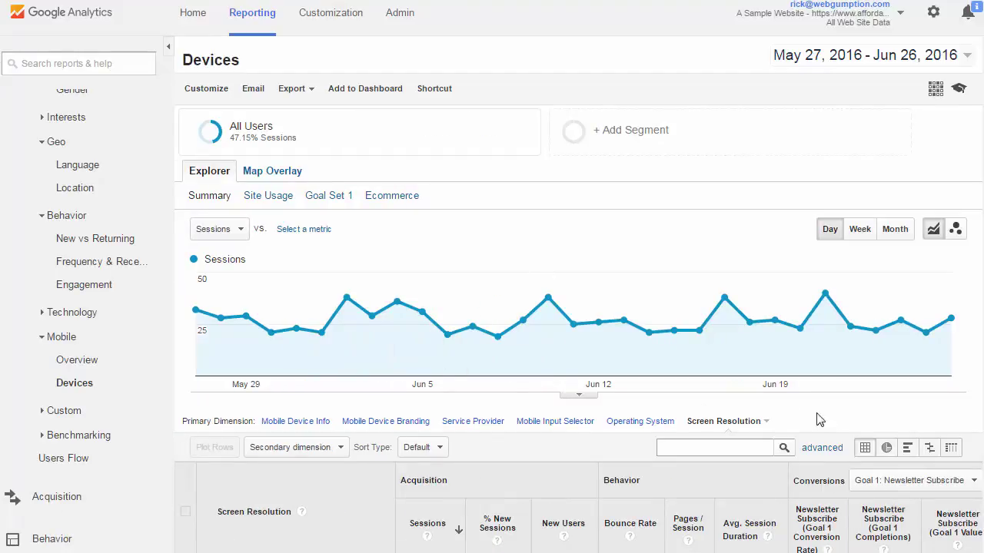
{"action": "scroll", "coordinate": [851, 417], "scroll_direction": "down", "scroll_amount": 1}
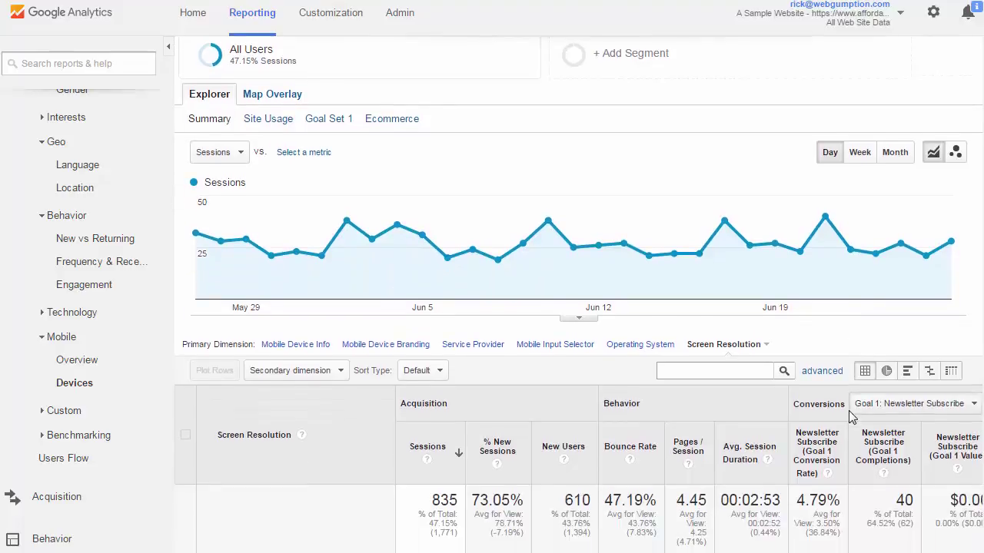